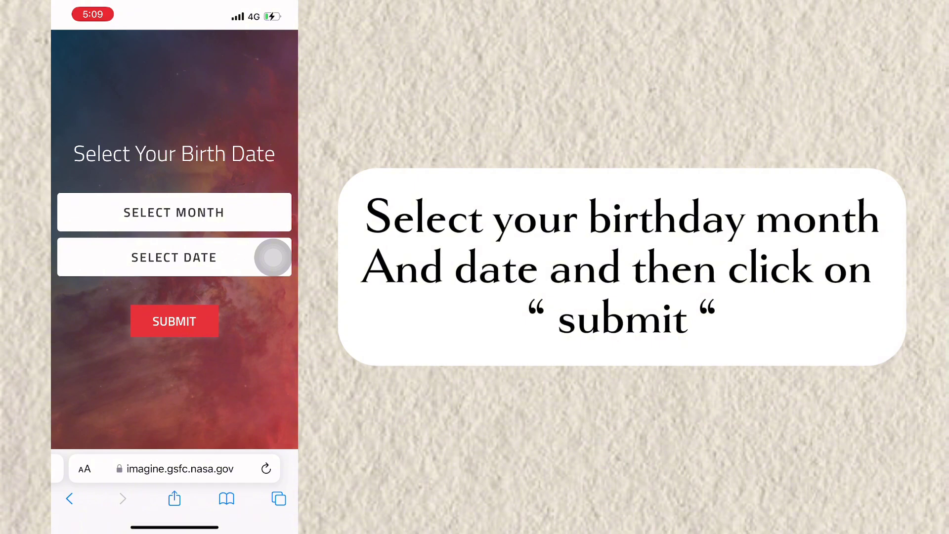
- Choose January as month and 2 as day, then submit to get the 2005 galaxy cluster result
{"action": "left_click", "coordinate": [174, 212]}
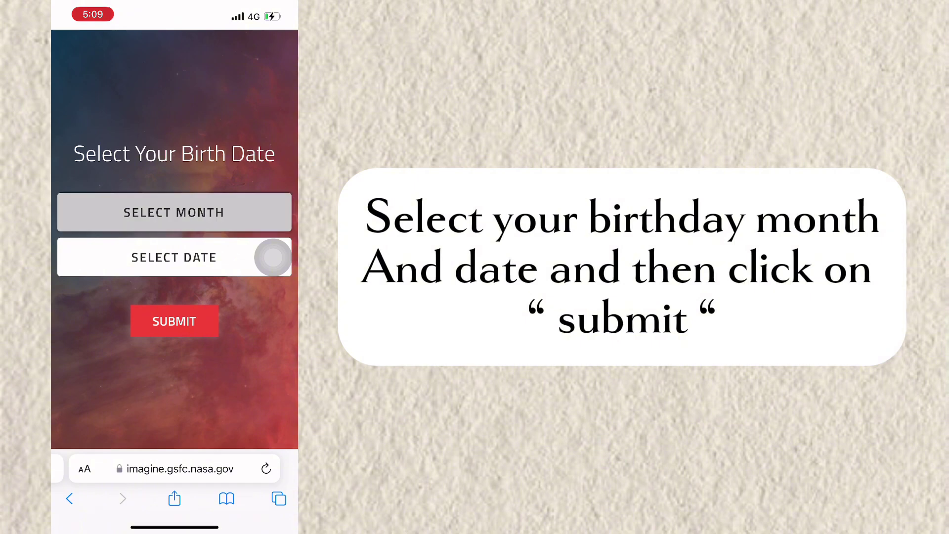
{"action": "left_click", "coordinate": [96, 189]}
{"action": "left_click", "coordinate": [174, 257]}
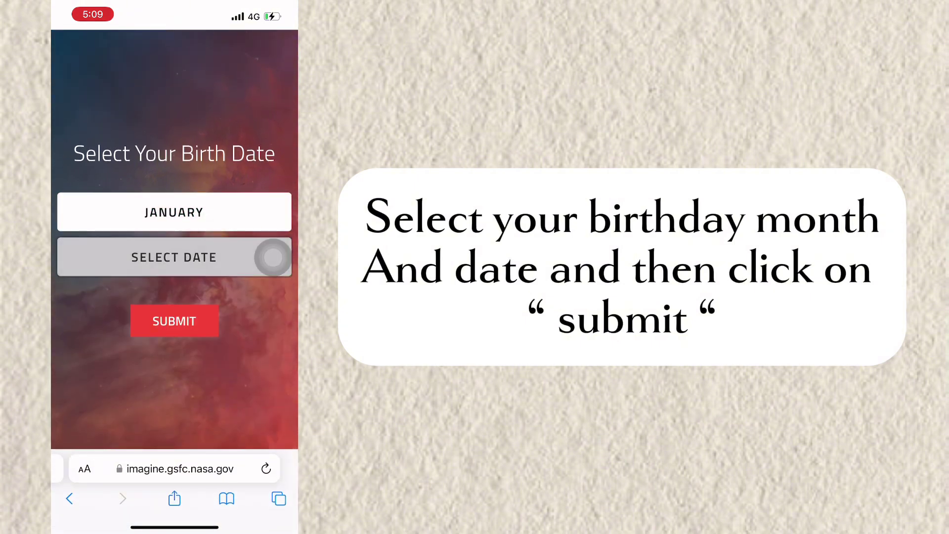
{"action": "left_click", "coordinate": [74, 216]}
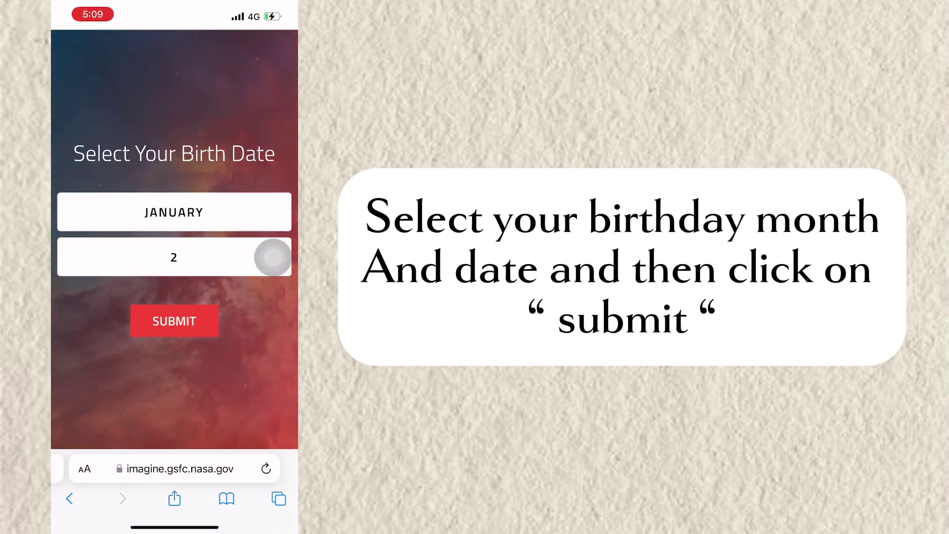
{"action": "left_click", "coordinate": [174, 319]}
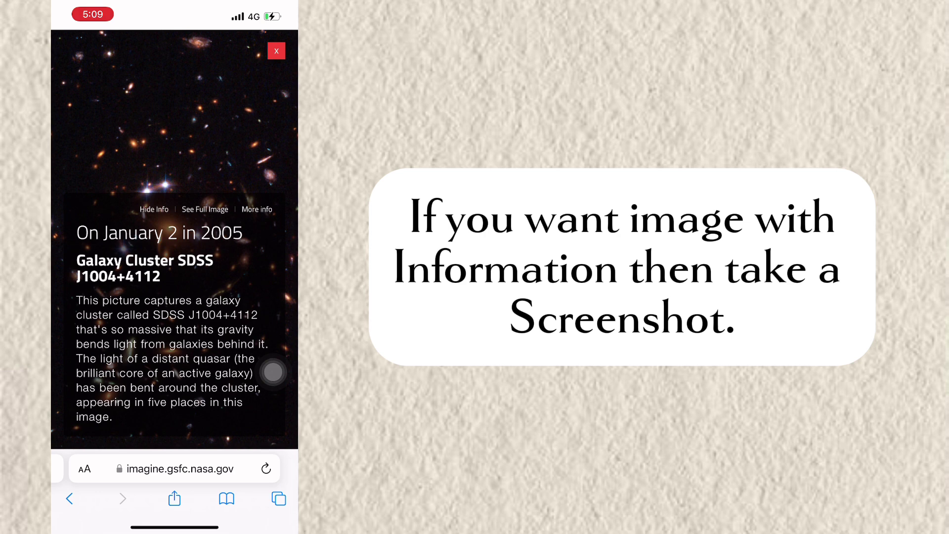
- Use AssistiveTouch's quick-actions menu to screenshot the galaxy cluster image with its description
{"action": "left_click", "coordinate": [273, 373]}
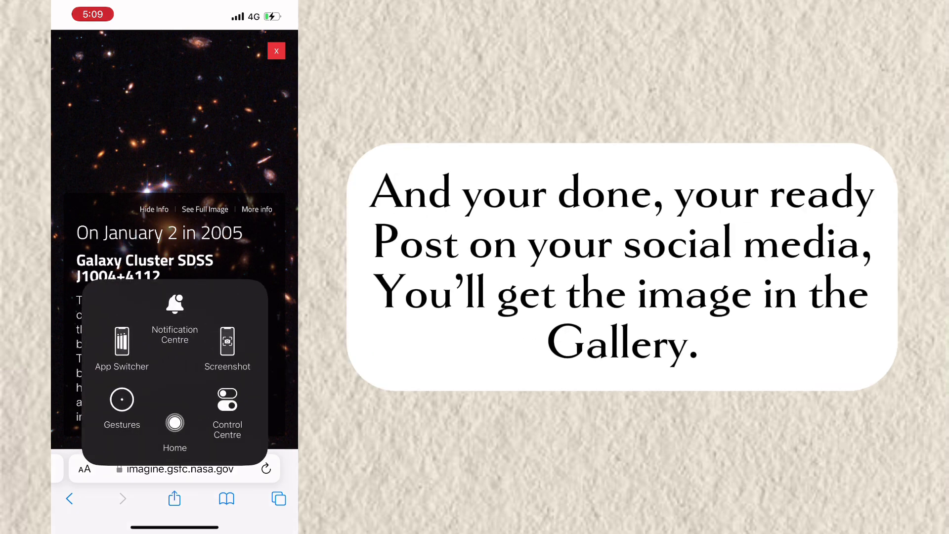
{"action": "left_click", "coordinate": [175, 111]}
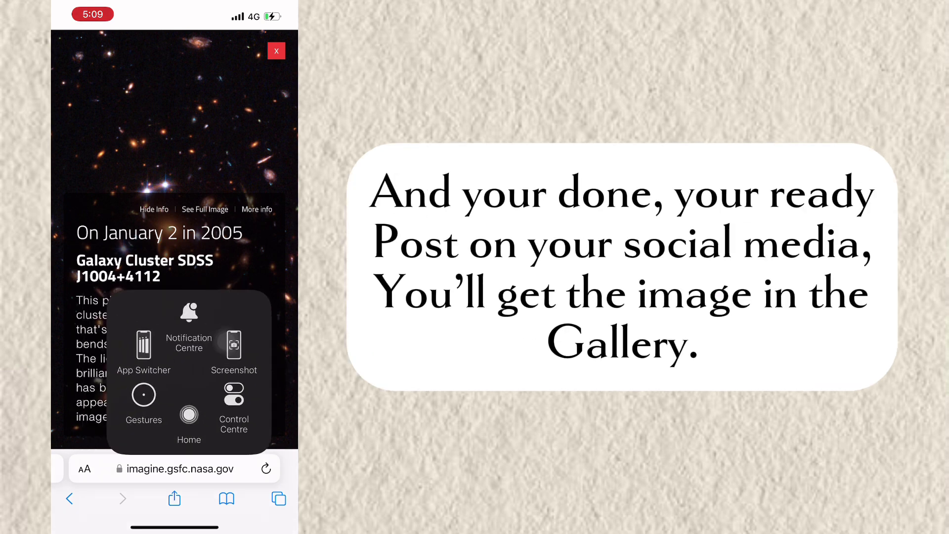
{"action": "left_click", "coordinate": [272, 371]}
{"action": "left_click", "coordinate": [227, 345]}
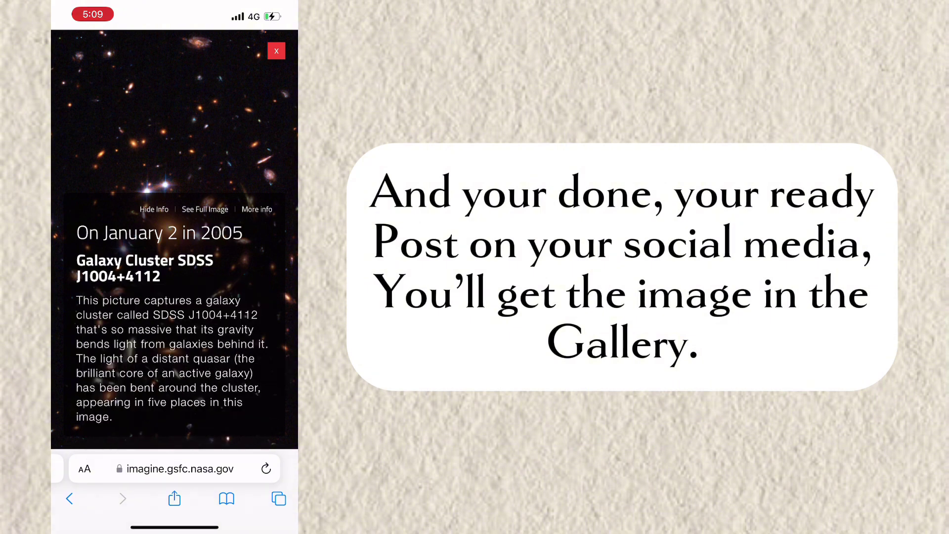